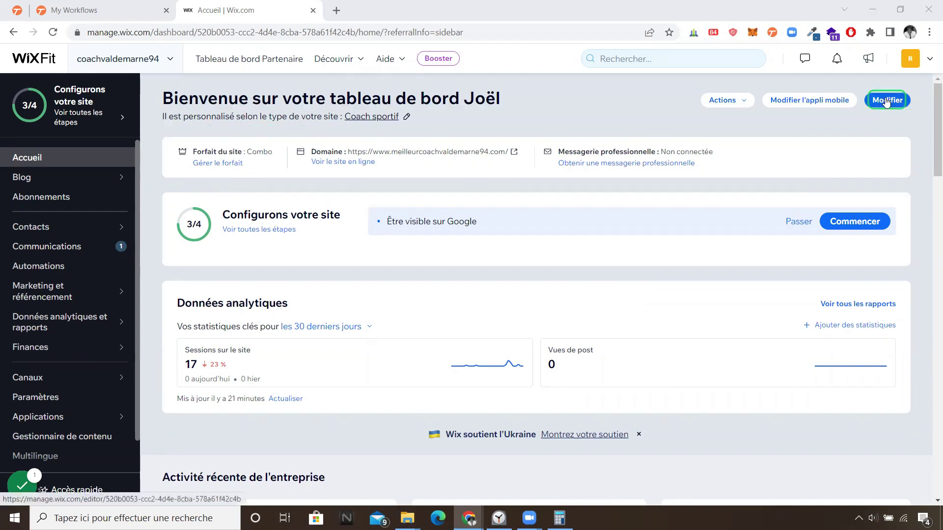
Open the coachvaldemarne94 site for editing and display its Projets page
click(886, 101)
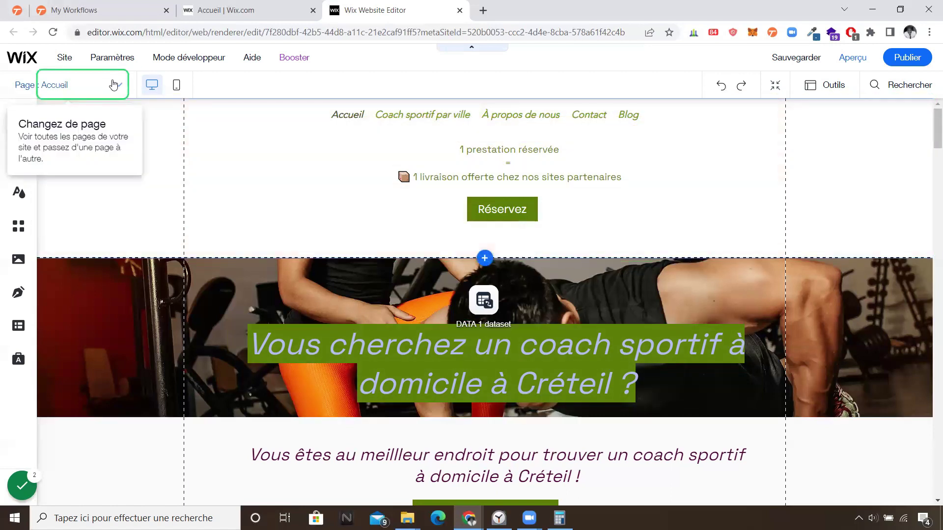
click(113, 85)
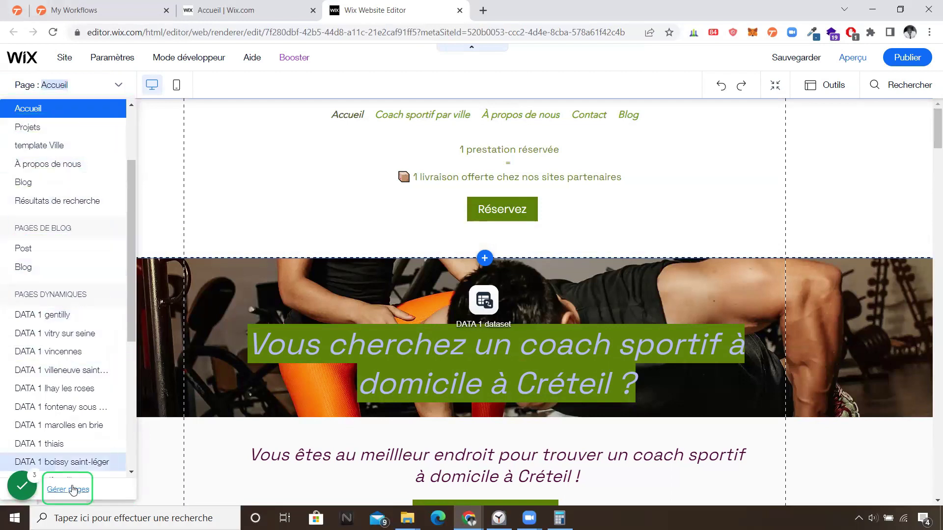
click(72, 490)
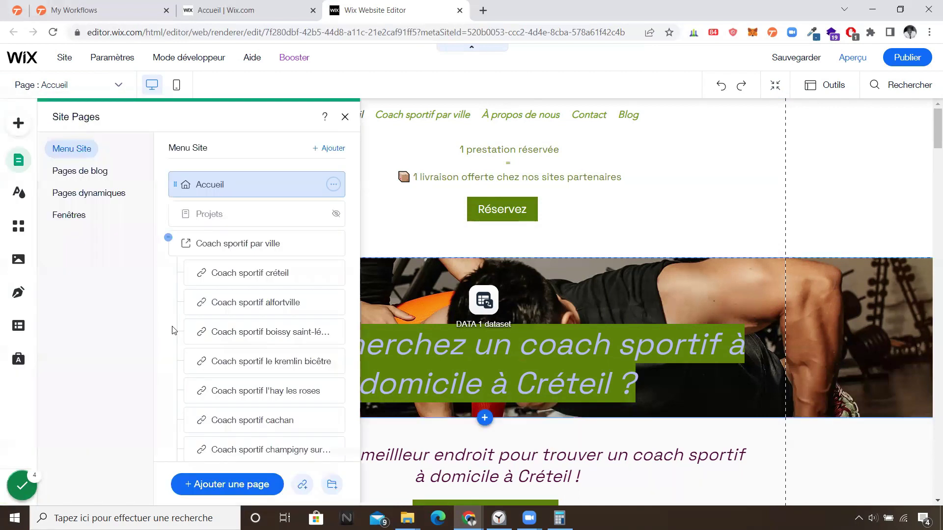
drag(219, 211, 271, 213)
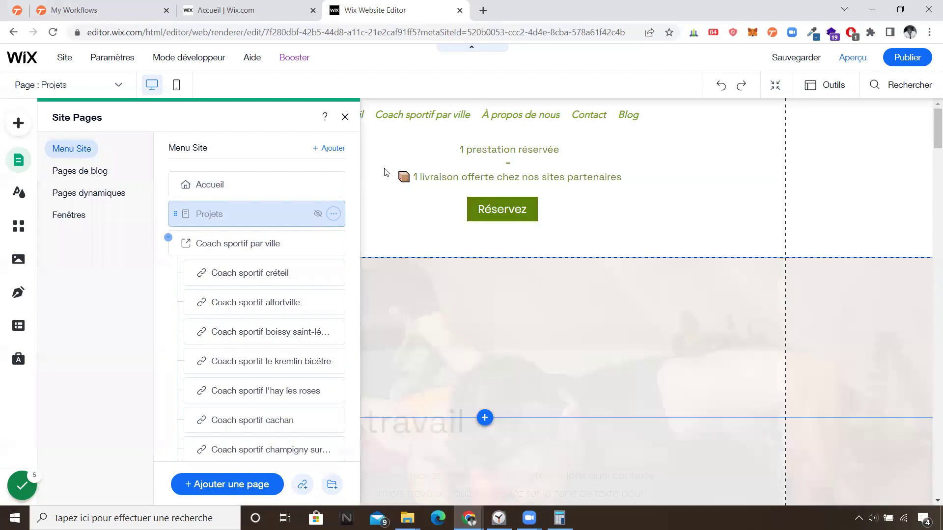
click(345, 117)
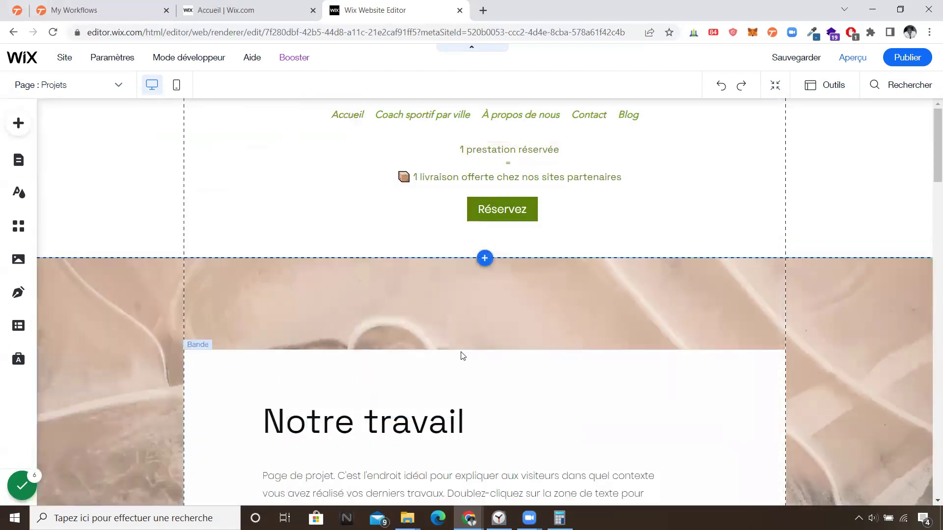
Apply the En-tête 2 theme to the "Notre travail" title on the Projets page
scroll(462, 354, down, 1)
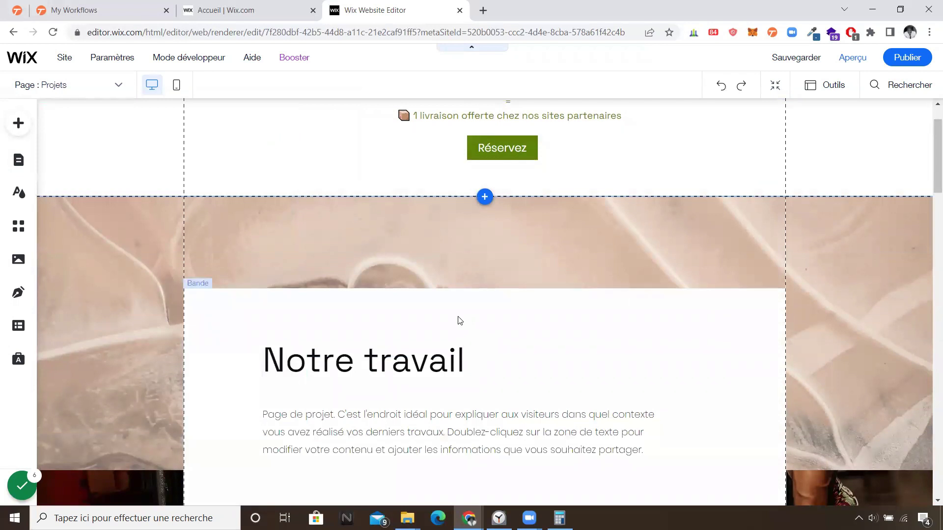
scroll(459, 320, down, 1)
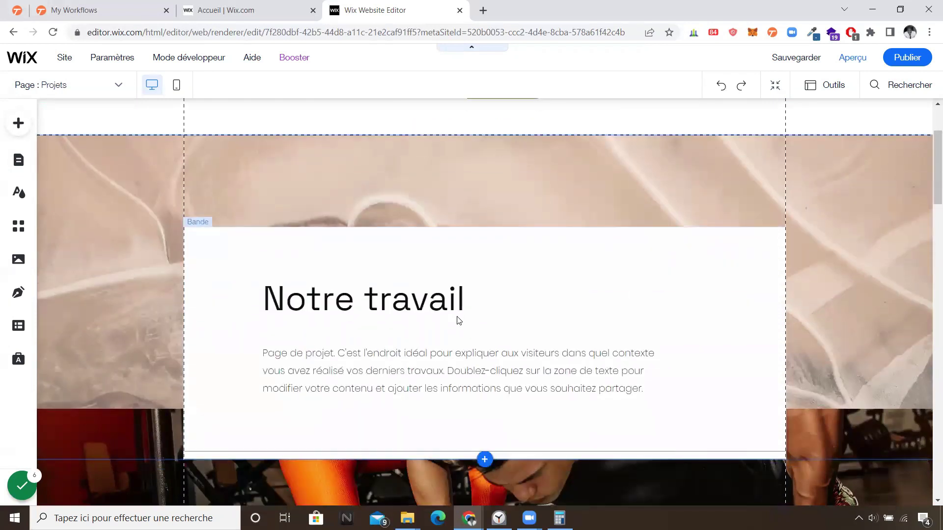
click(417, 298)
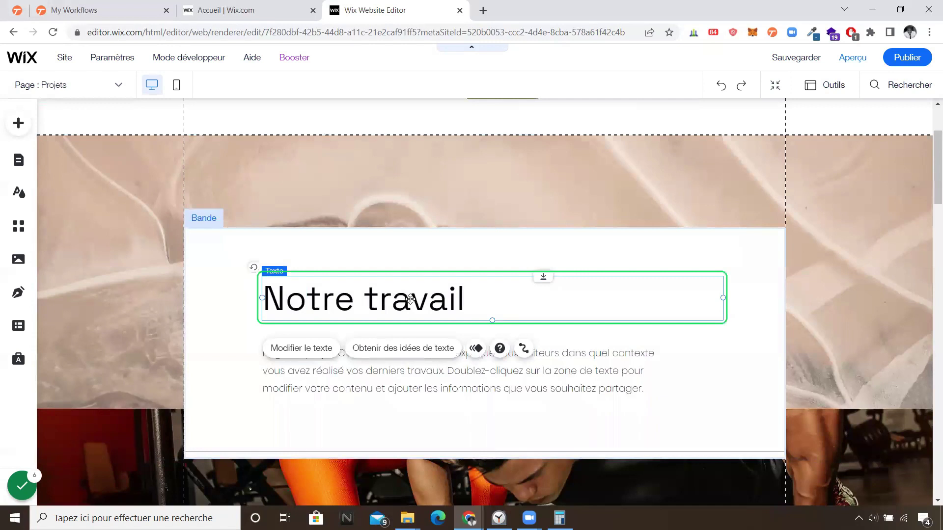
click(318, 351)
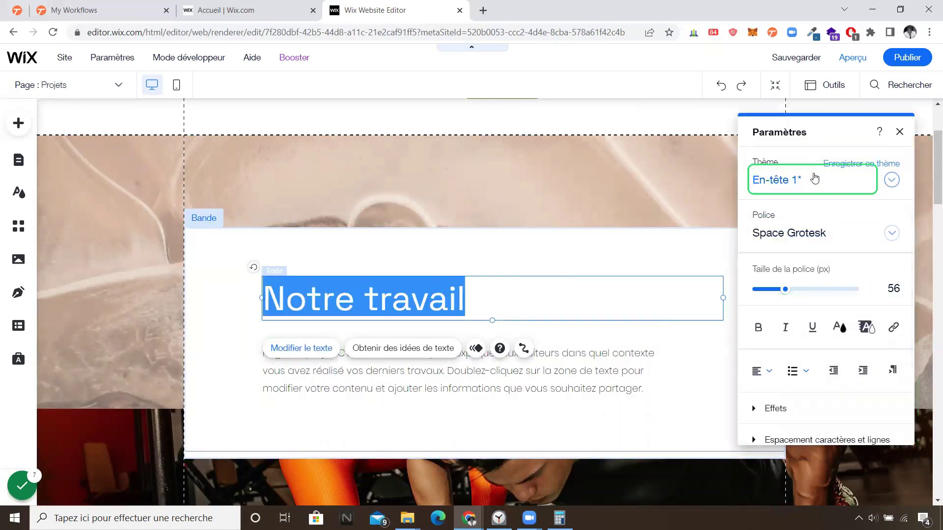
click(824, 179)
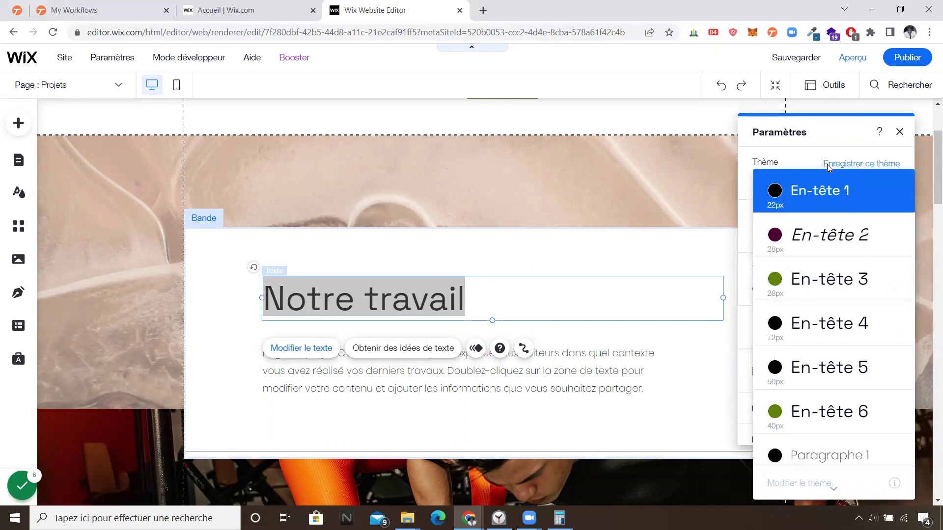
click(829, 167)
click(811, 179)
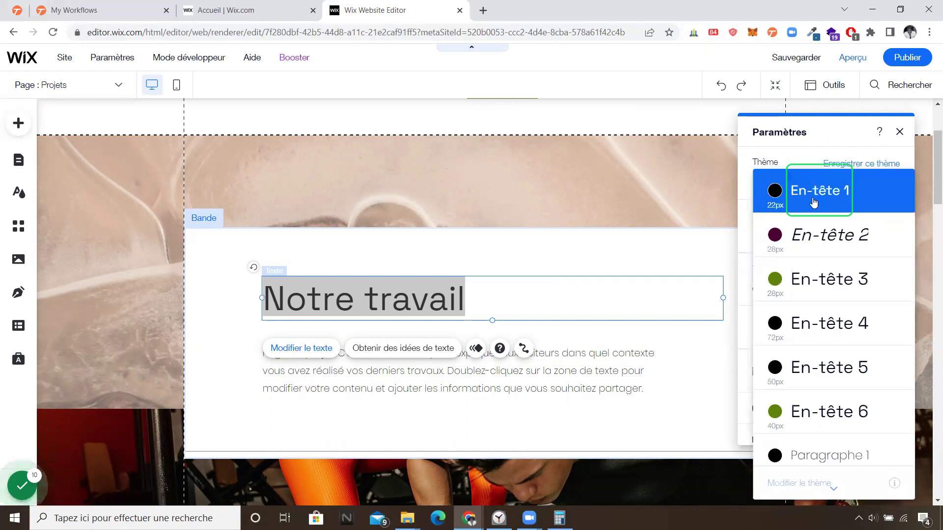
click(825, 246)
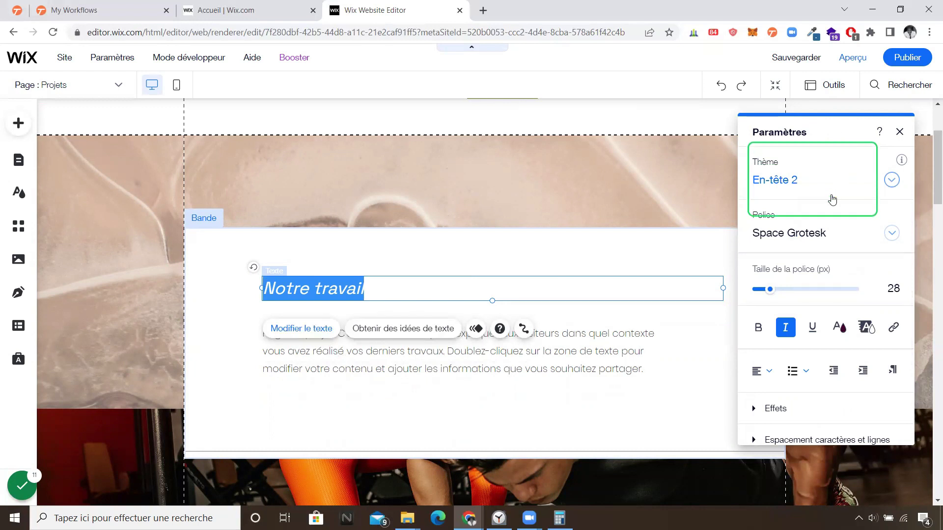
Set the HTML tag of the "Notre travail" title to H1 in its SEO and accessibility settings
scroll(829, 211, down, 3)
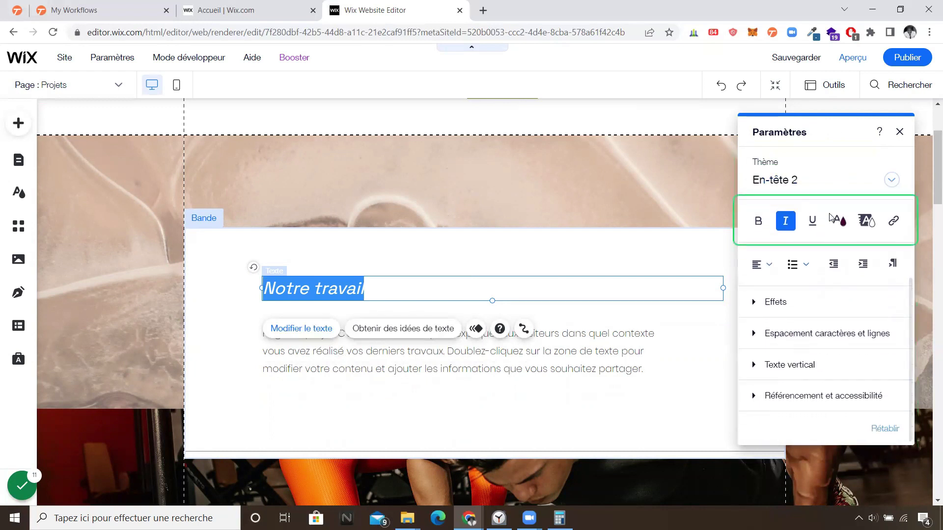
click(809, 402)
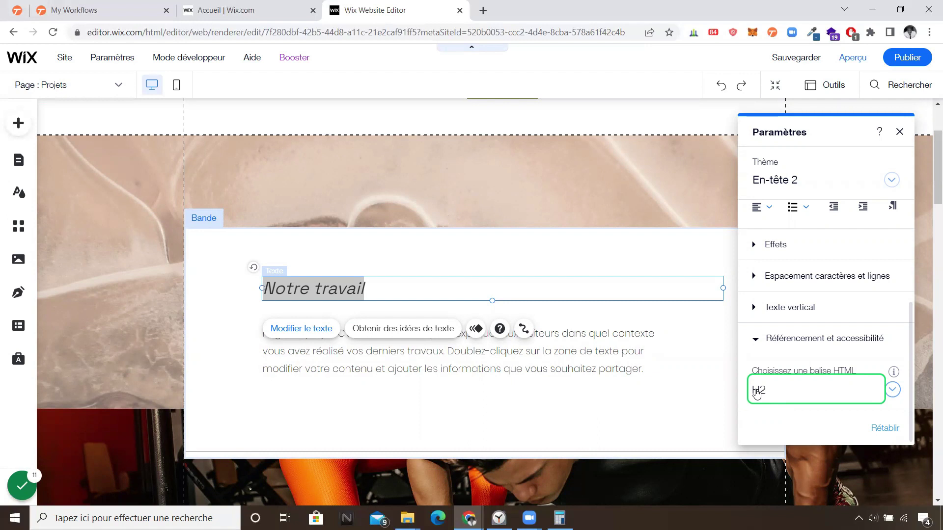
click(892, 390)
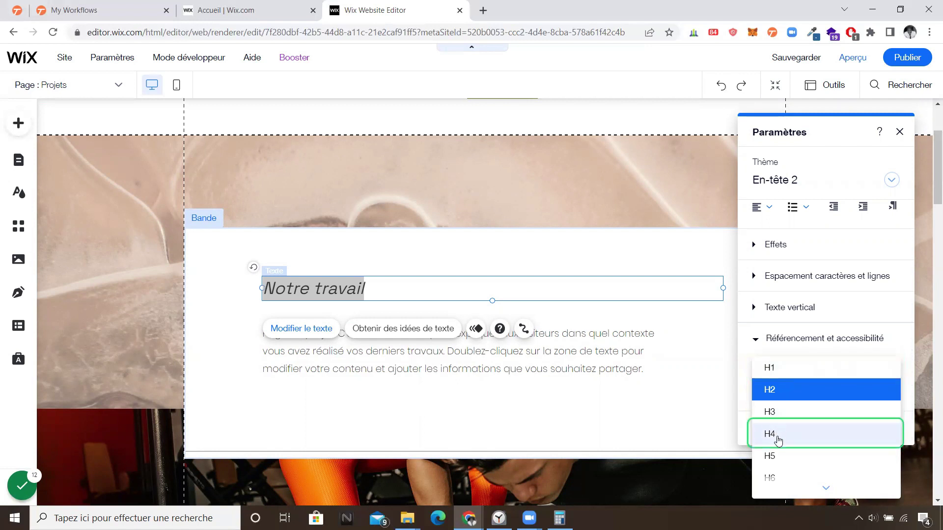
scroll(774, 482, down, 1)
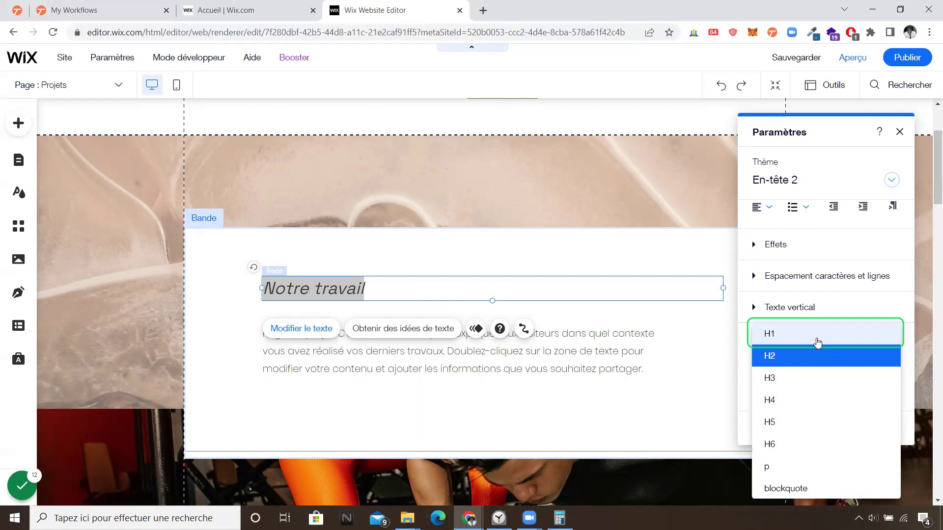
click(817, 342)
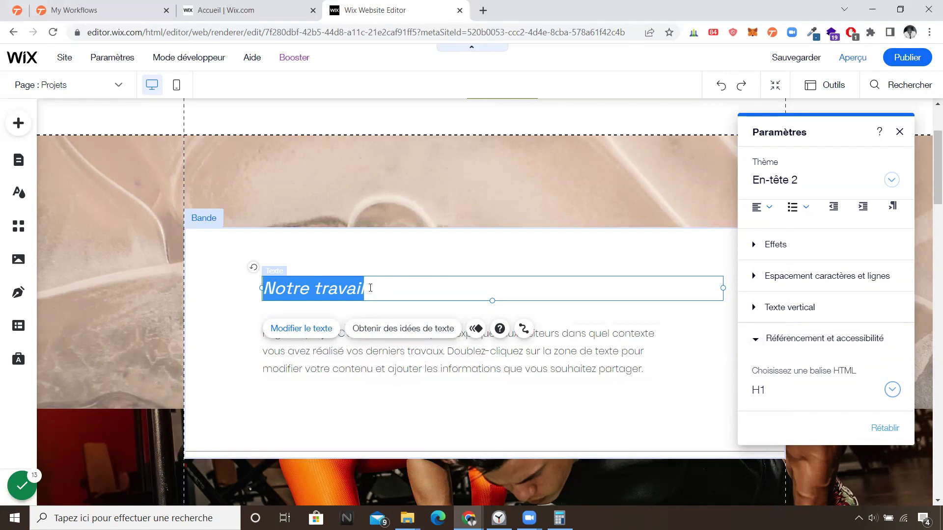
Replace the "Notre travail" title text with "Traiteur Monaco"
drag(371, 288, 274, 284)
text(Tra)
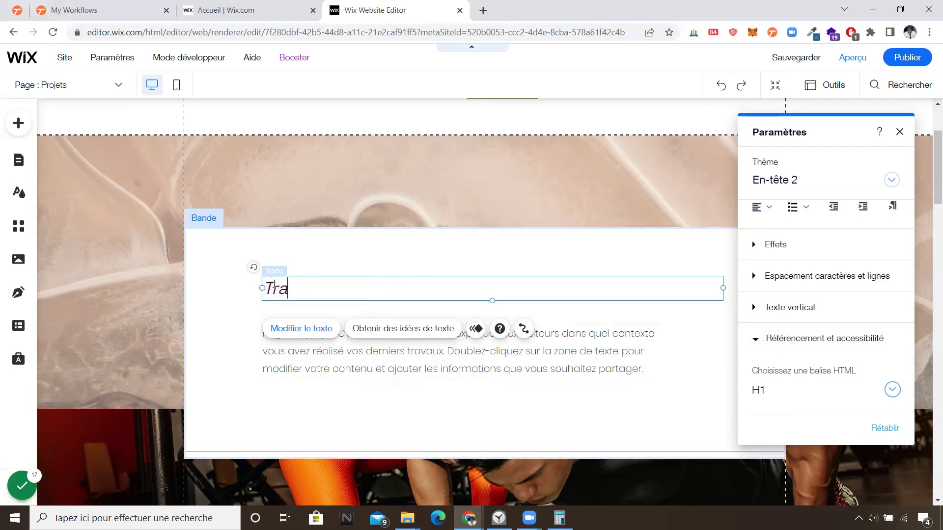
text(iteur Monaco)
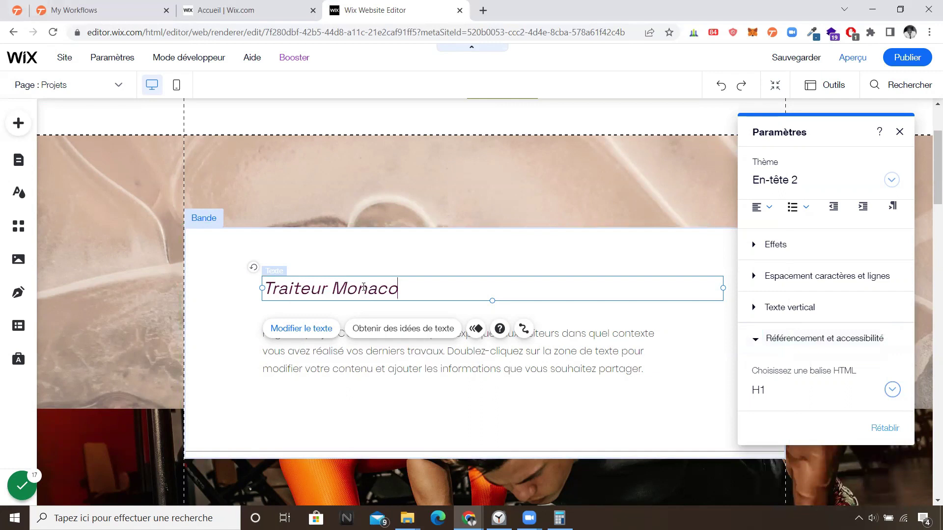
click(470, 265)
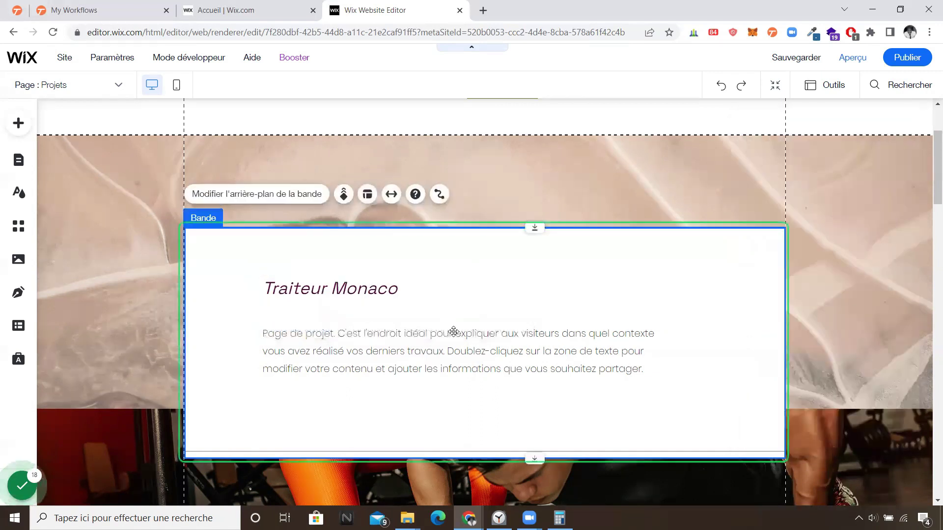
Duplicate the "Traiteur Monaco" title and place the copy below the description paragraph in the white strip
click(326, 290)
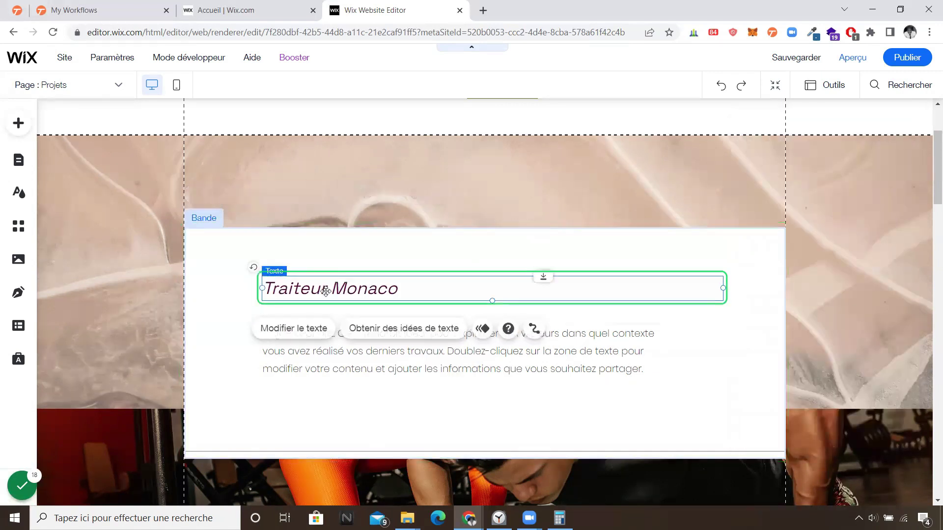
right_click(326, 291)
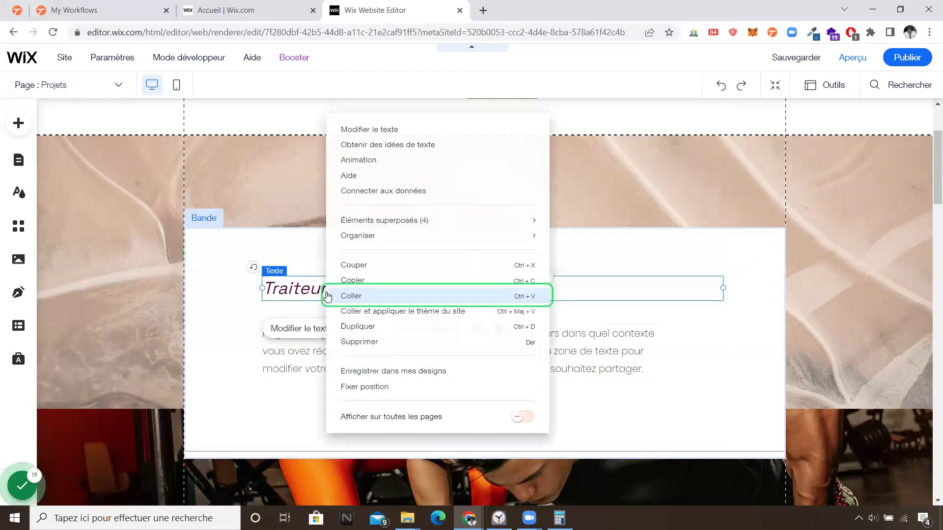
click(370, 328)
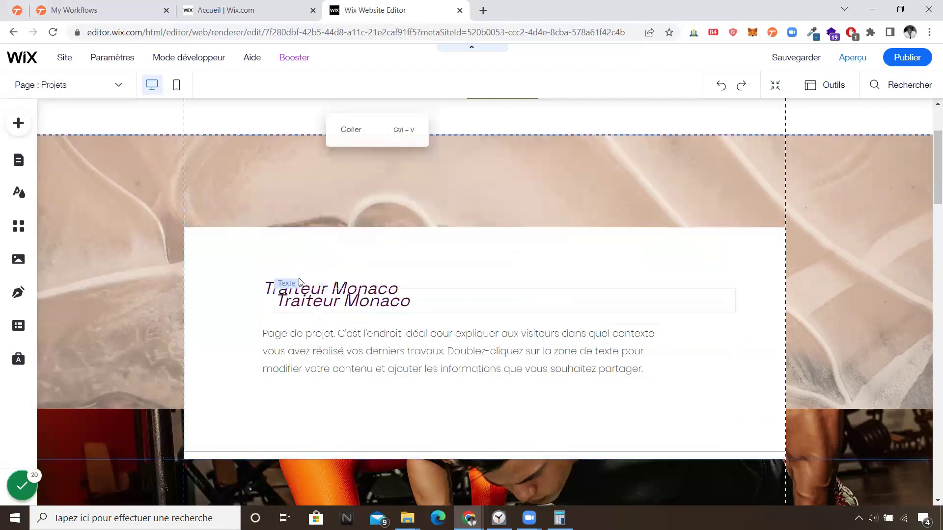
drag(304, 300, 285, 405)
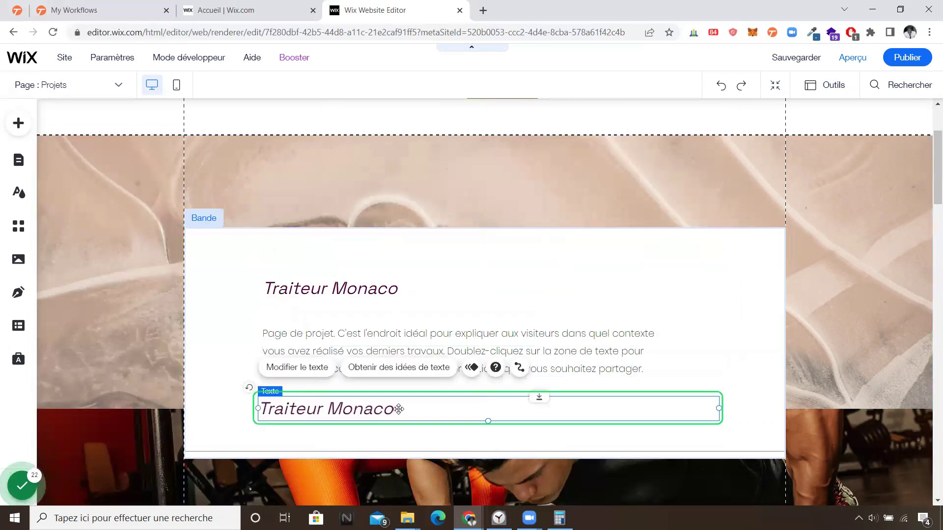
Replace the duplicated title's text with "Découvrez nos livraisons pour Monaco"
double_click(399, 409)
text(Déc)
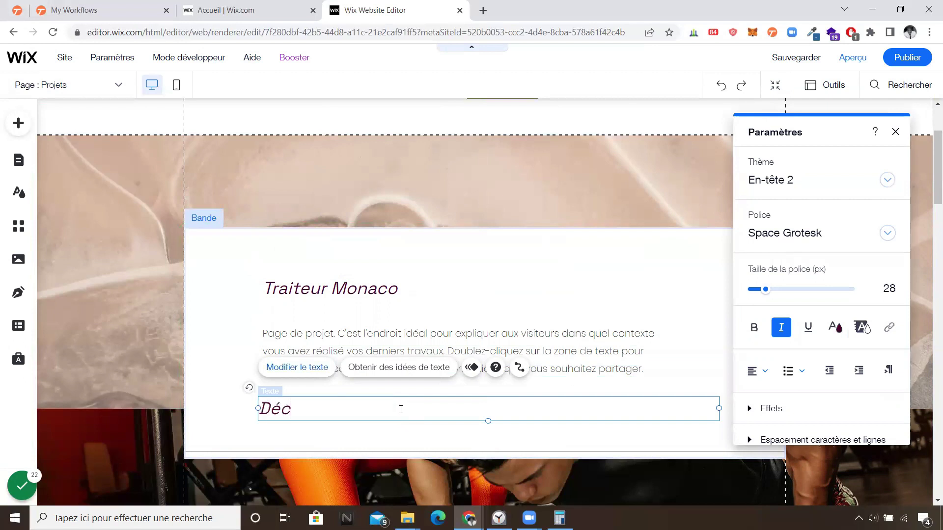
text(ouvrez nos livraisons)
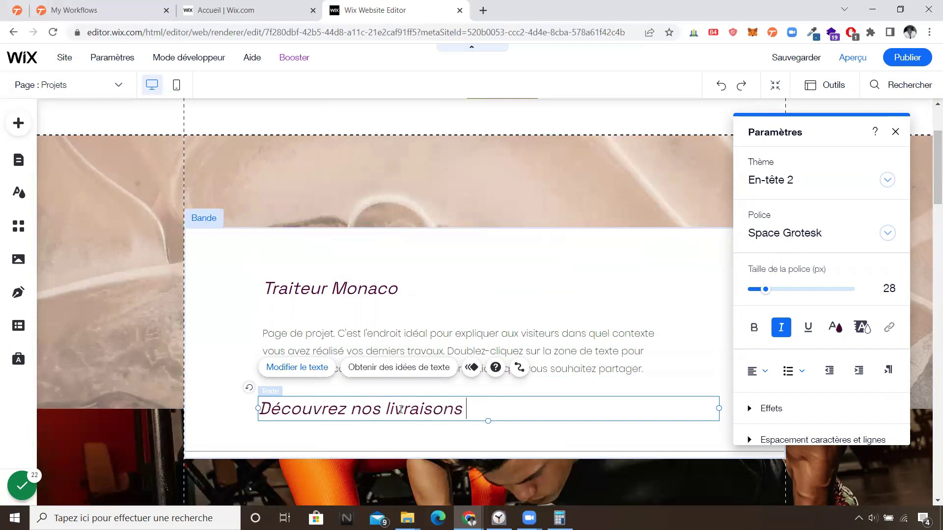
text(pour Monaco)
click(383, 409)
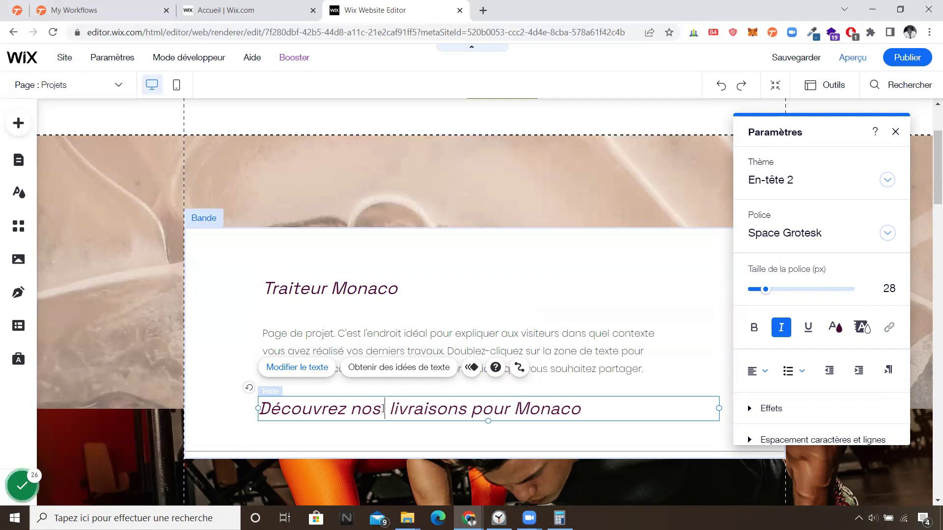
text(re)
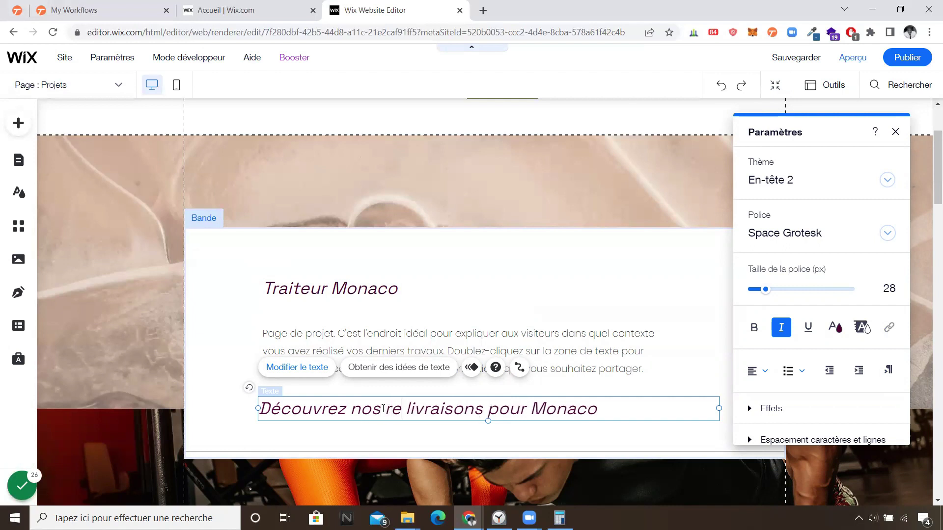
key(BackSpace)
key(BackSpace)
text(menus)
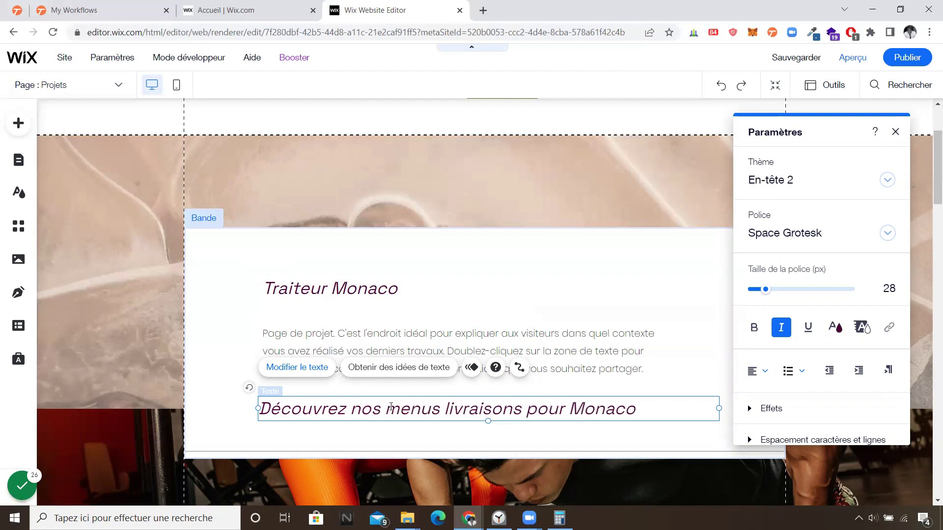
key(BackSpace)
key(BackSpace)
key(BackSpace)
key(BackSpace)
key(BackSpace)
key(BackSpace)
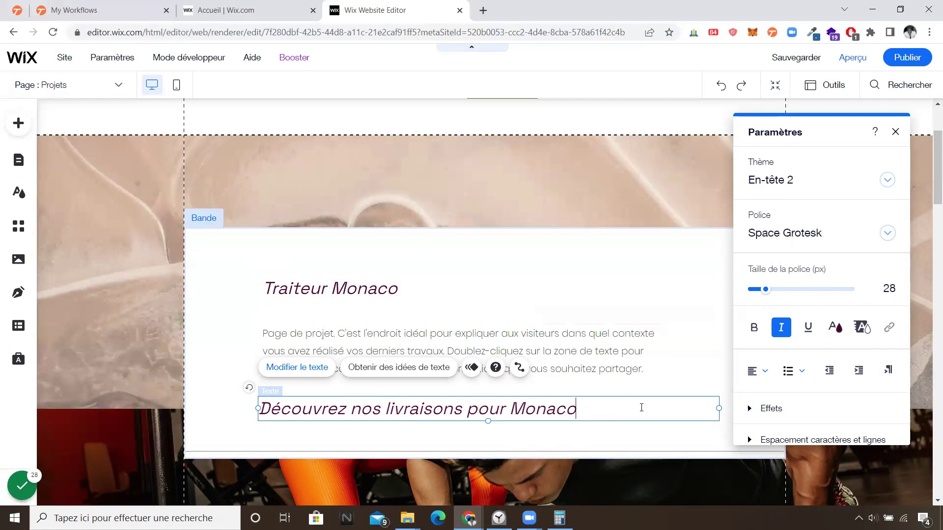
Set the HTML tag of the "Découvrez nos livraisons pour Monaco" heading to H2
drag(599, 411, 257, 410)
scroll(804, 371, down, 3)
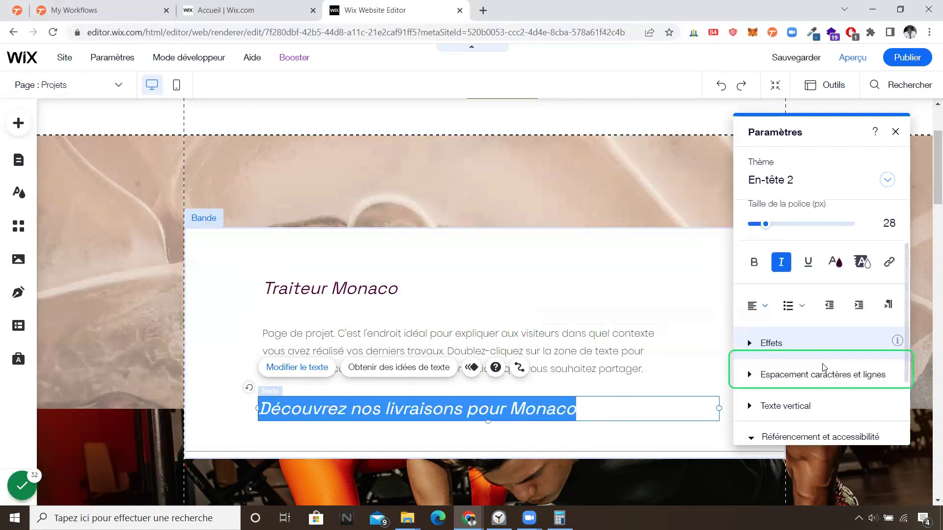
click(818, 377)
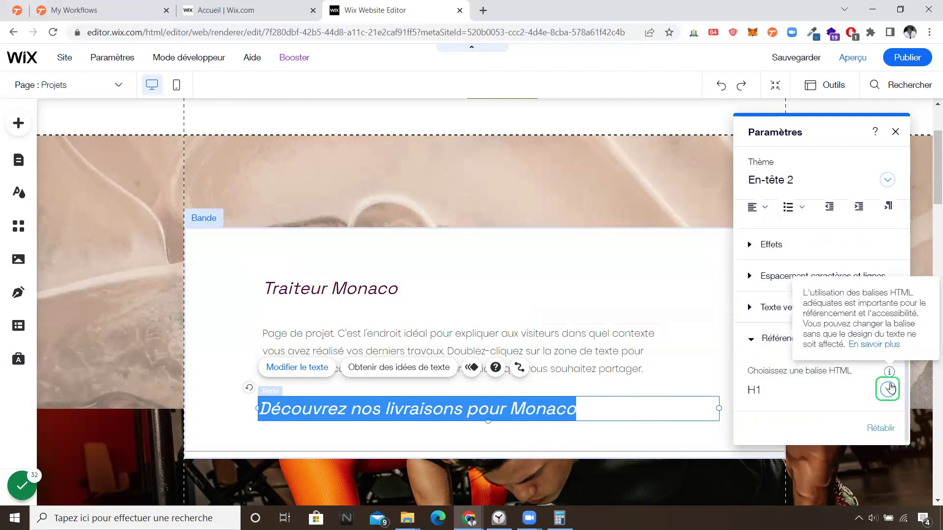
click(886, 389)
click(783, 414)
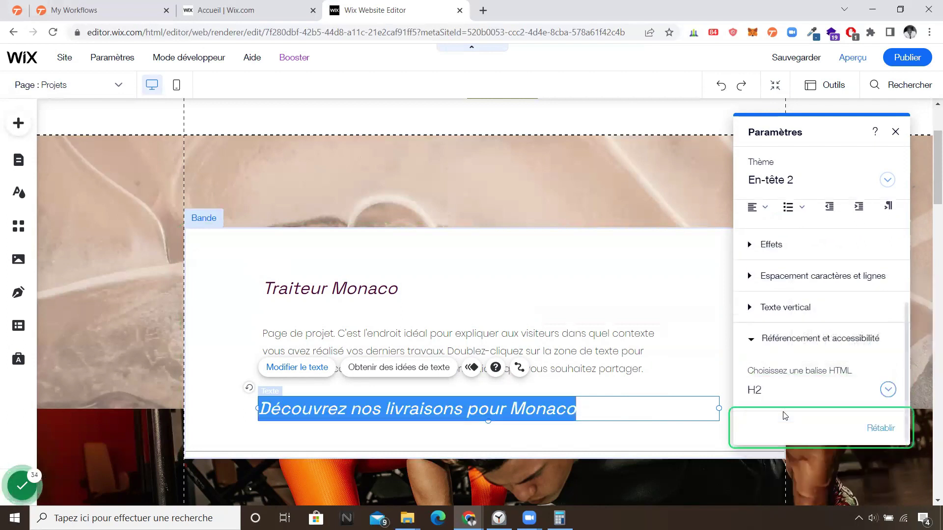
click(597, 434)
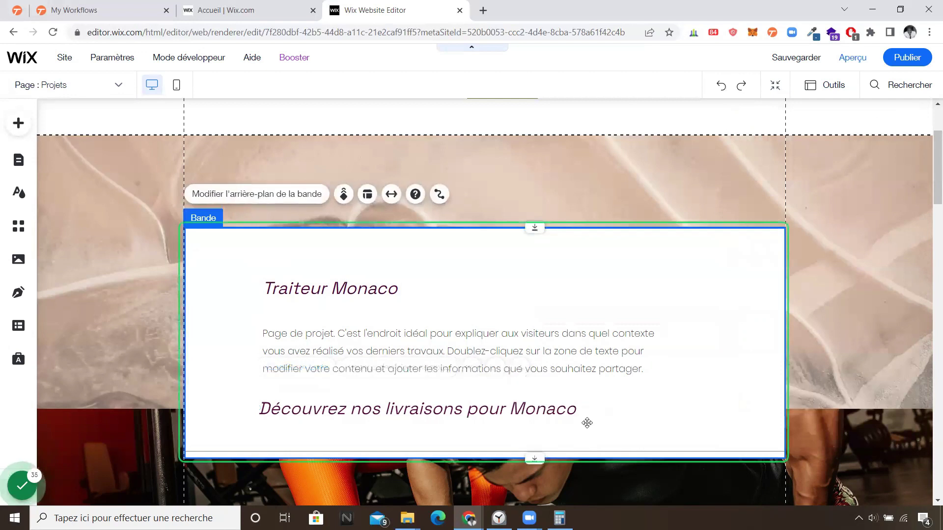
scroll(581, 416, down, 3)
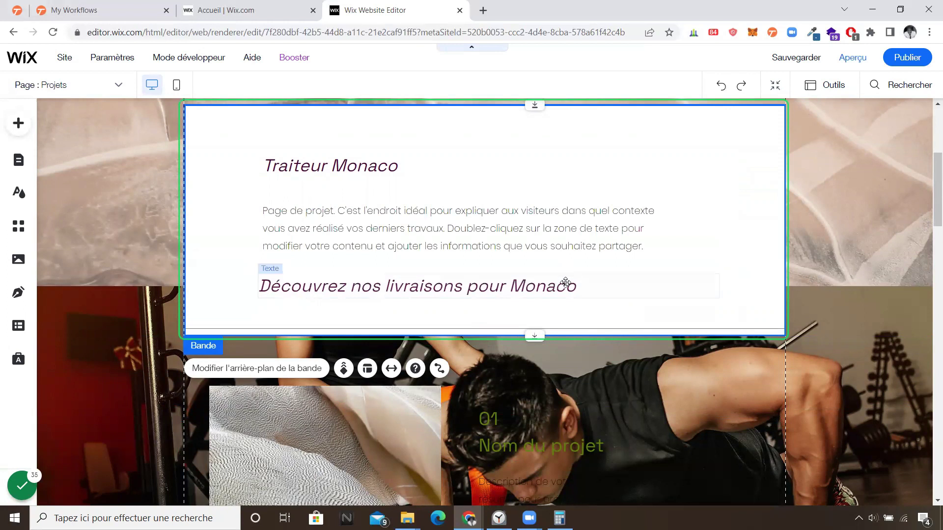
Replace the "Nom du projet" title of project 01 with "Nos menu gourmand pour Monaco"
scroll(658, 386, down, 3)
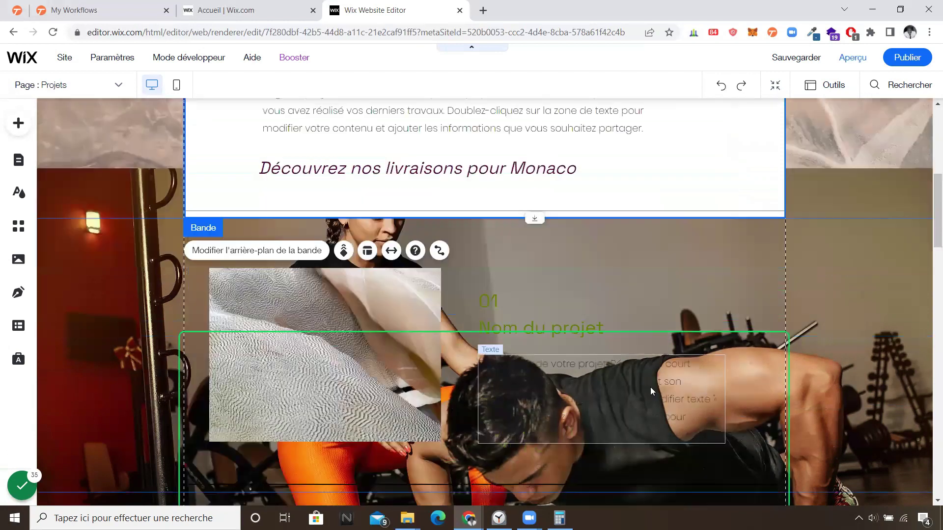
scroll(639, 422, up, 3)
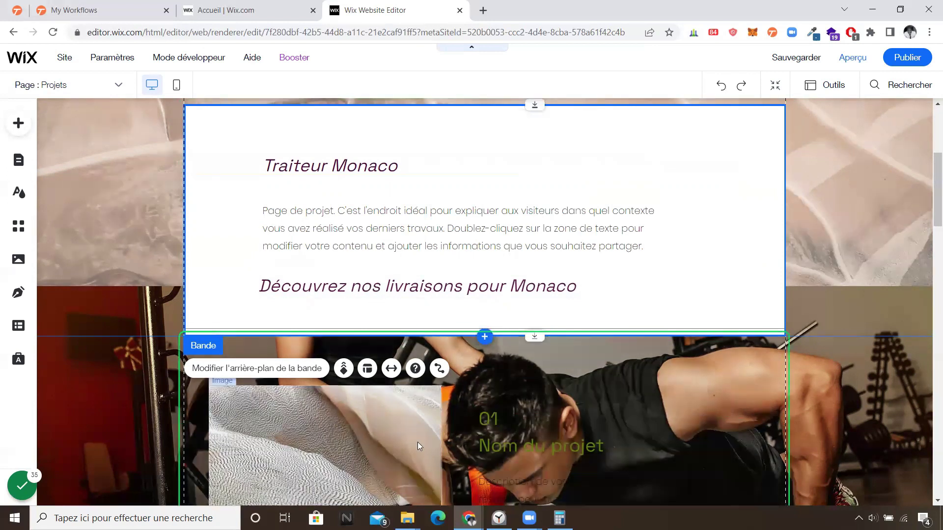
scroll(483, 420, down, 3)
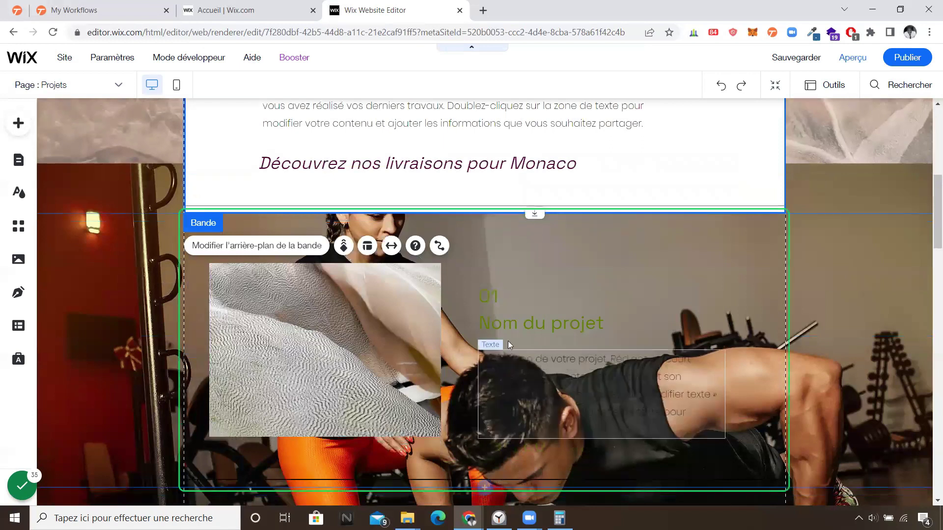
scroll(503, 326, down, 2)
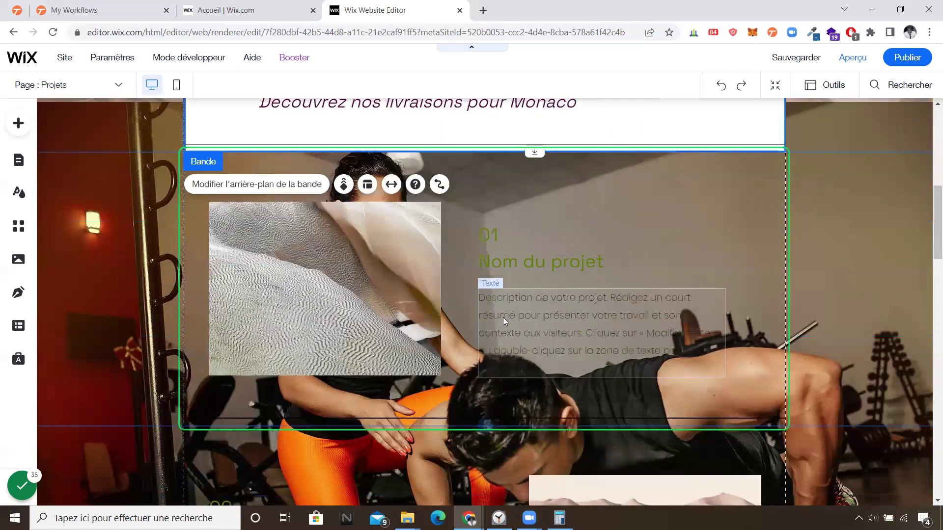
scroll(503, 317, down, 2)
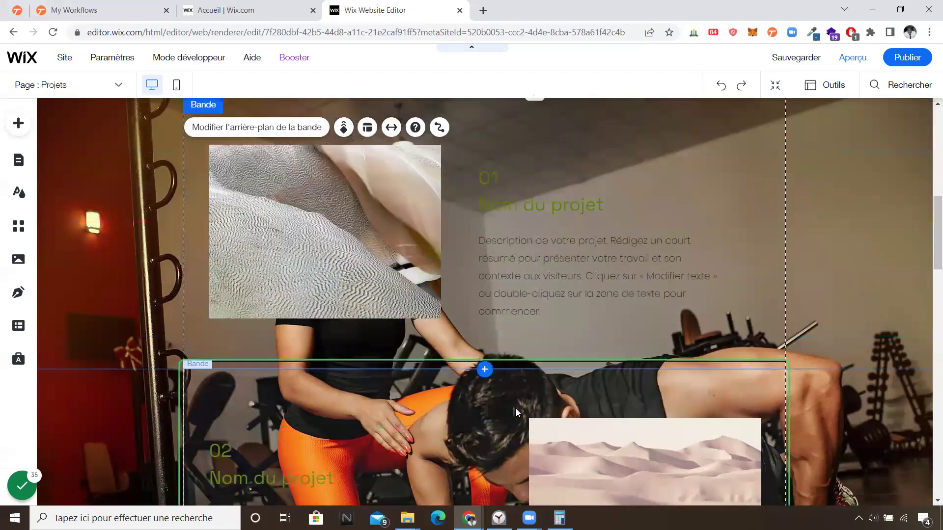
scroll(521, 342, up, 2)
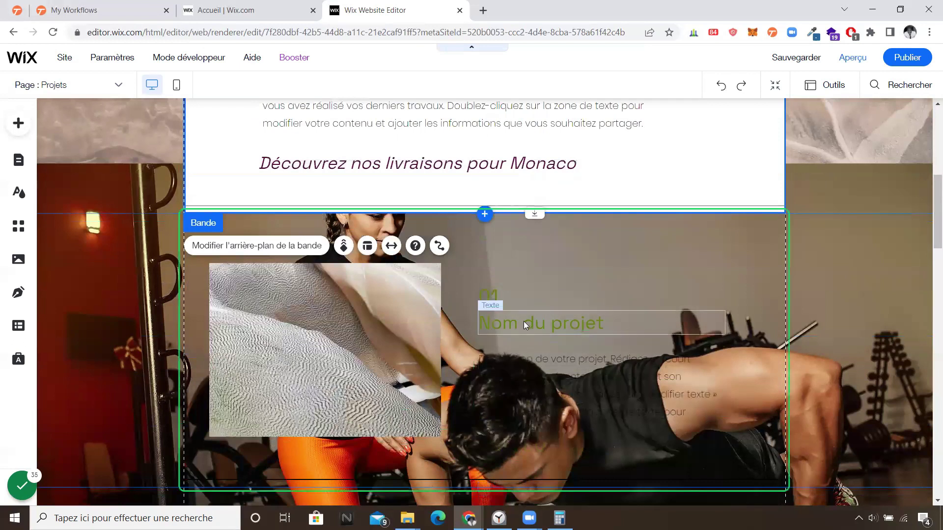
click(523, 321)
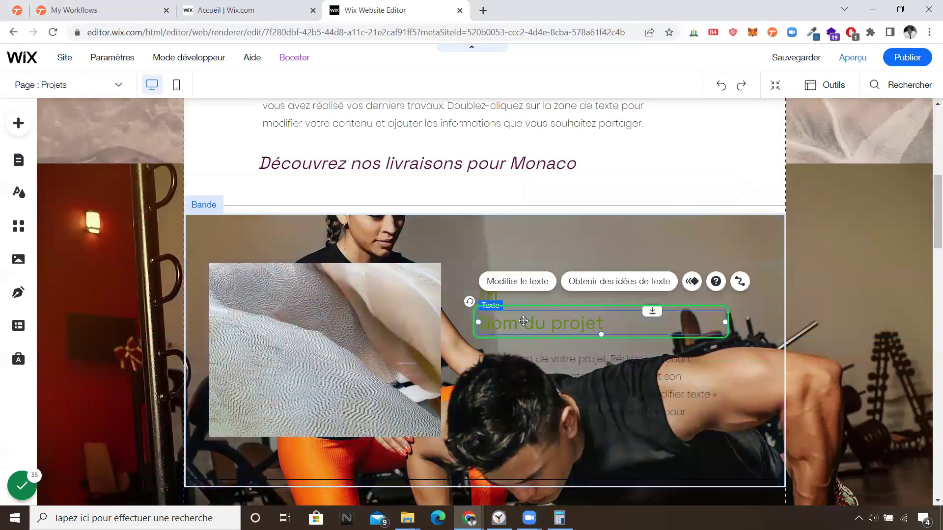
click(532, 285)
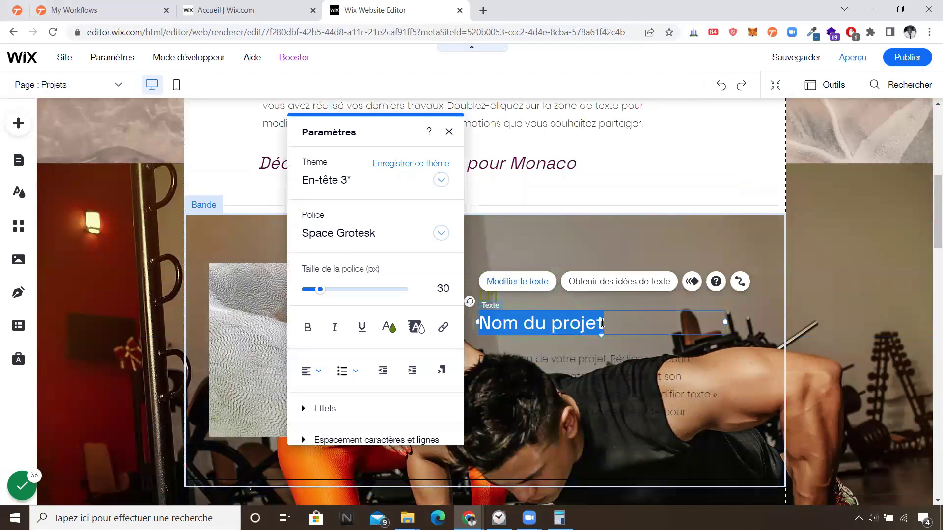
text(N)
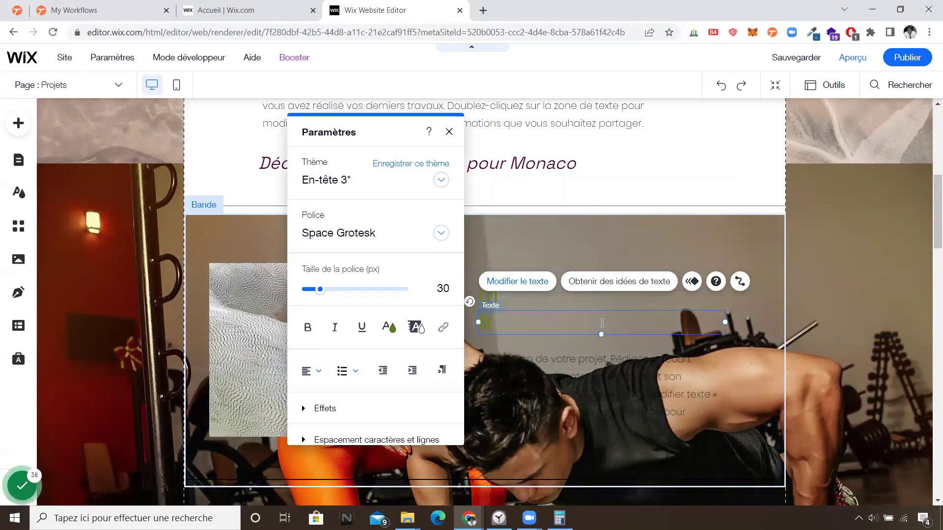
text(os menu )
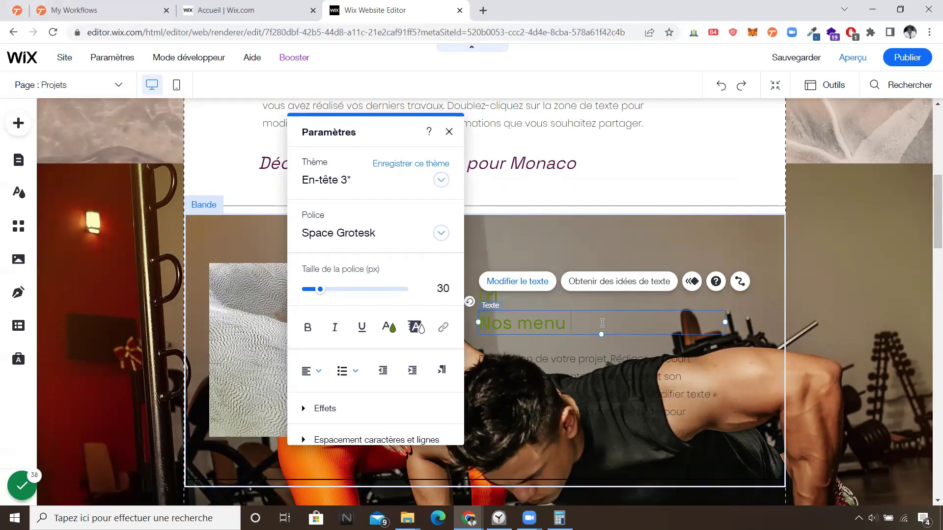
text(gourmand pour M)
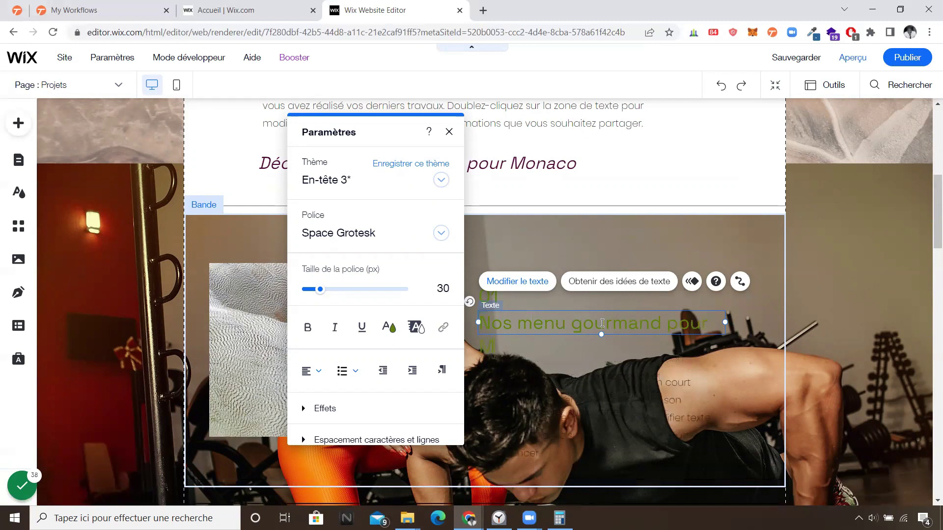
text(onaco)
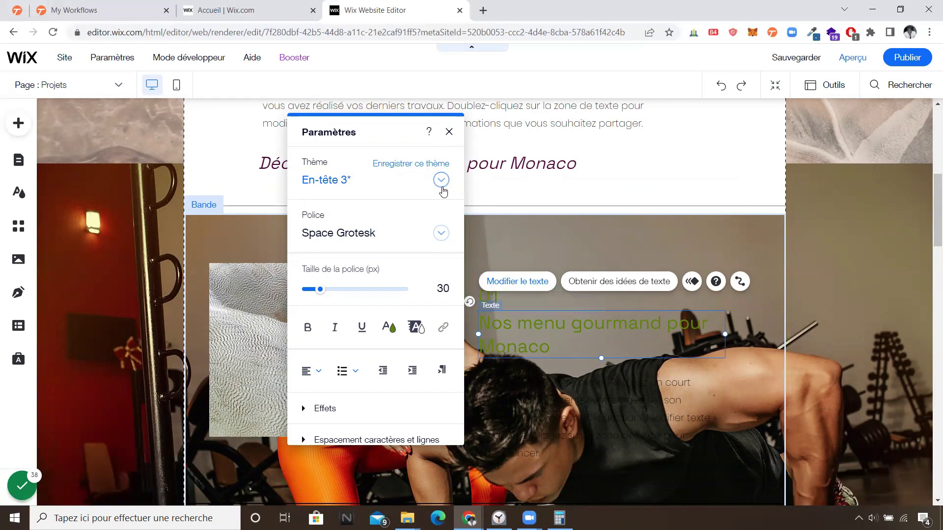
Try the En-tête 4 theme on the "Nos menu gourmand pour Monaco" title, and settle on En-tête 2
click(442, 184)
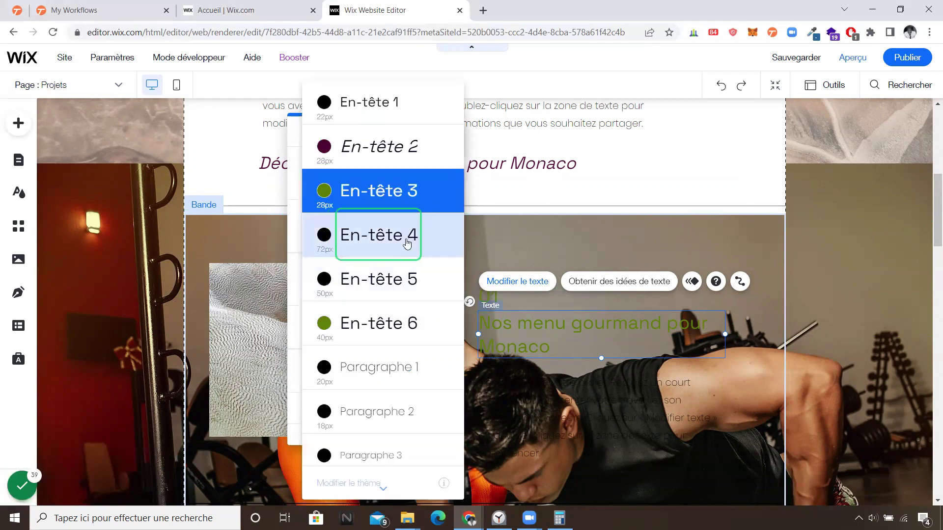
click(407, 242)
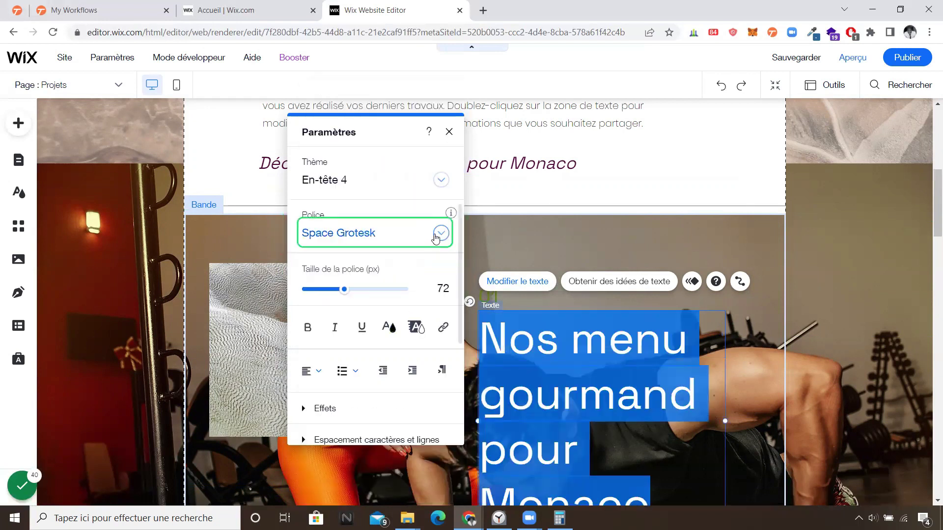
click(441, 182)
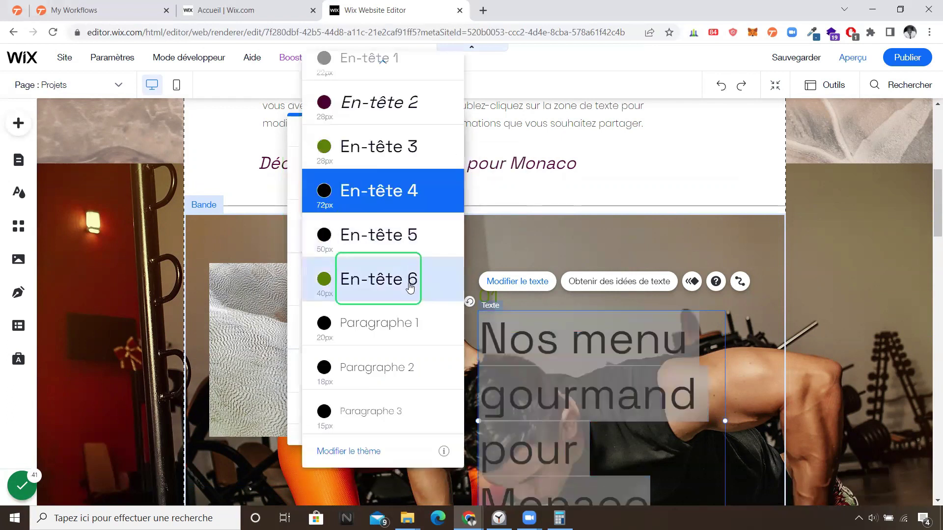
click(390, 103)
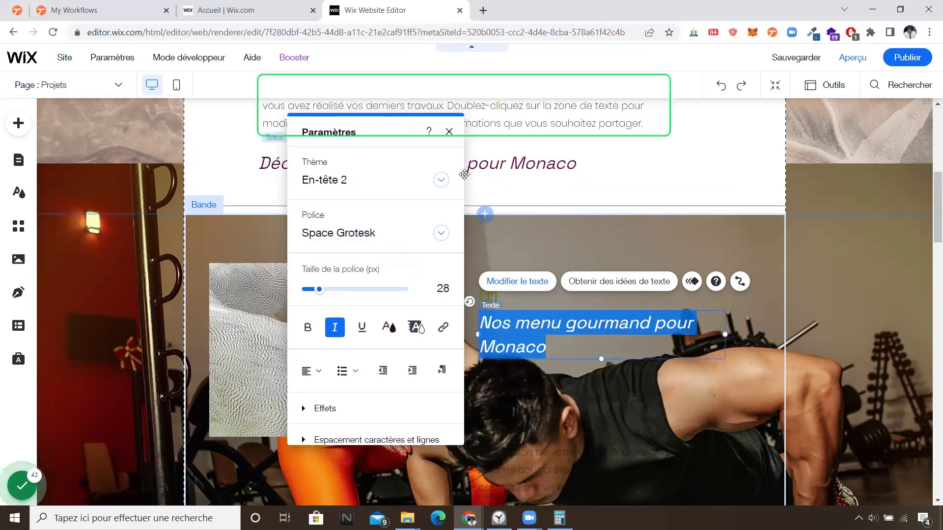
Set the HTML tag of the "Nos menu gourmand pour Monaco" title to H3 and close its text settings
scroll(364, 369, down, 1)
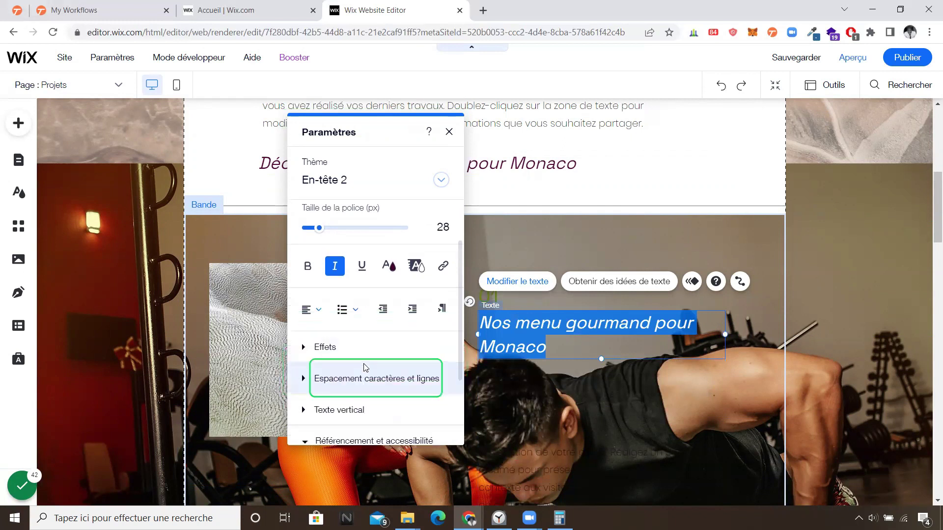
scroll(362, 406, down, 1)
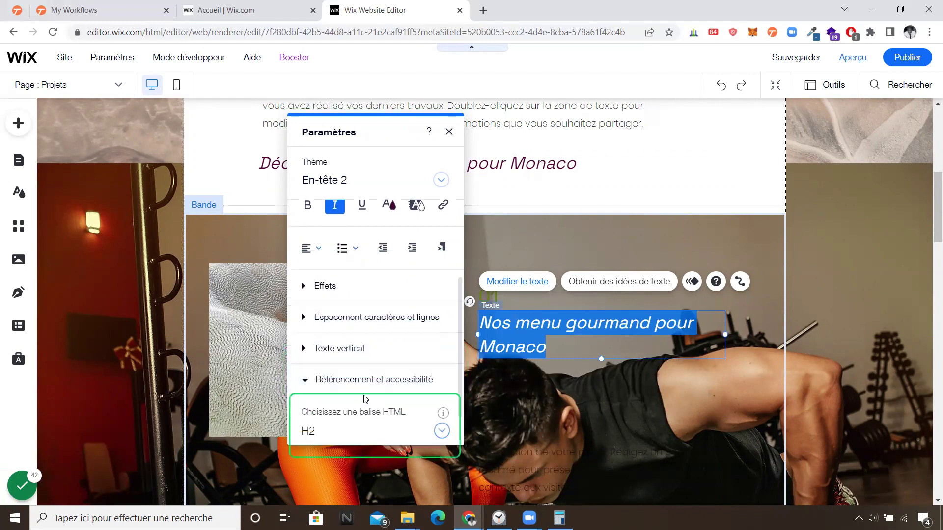
click(441, 431)
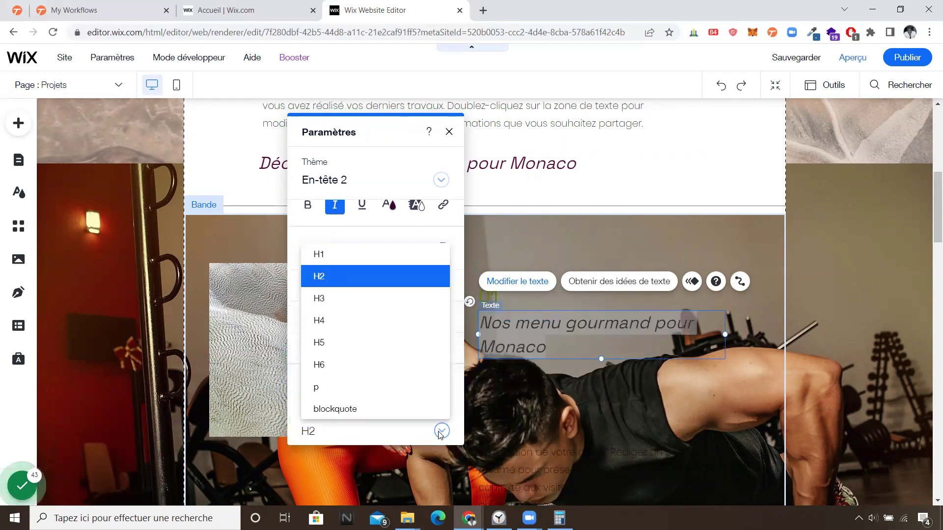
click(348, 298)
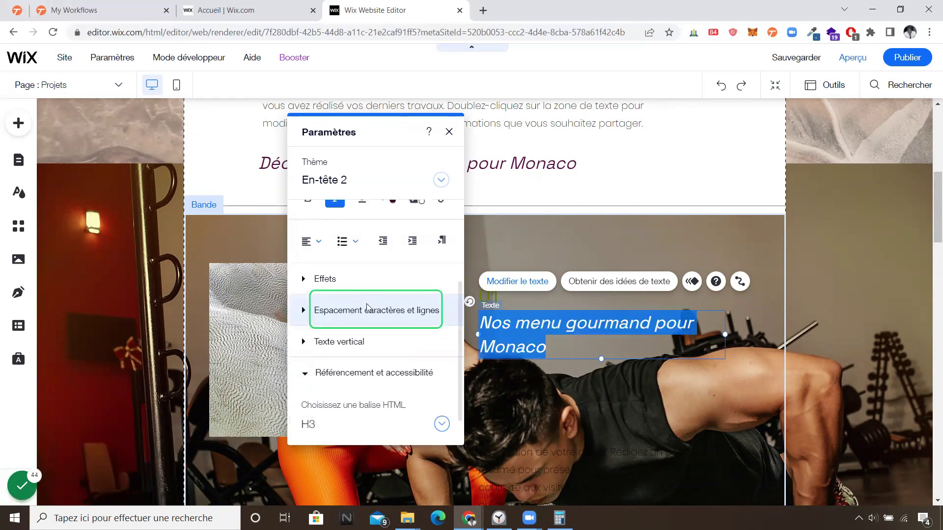
click(852, 349)
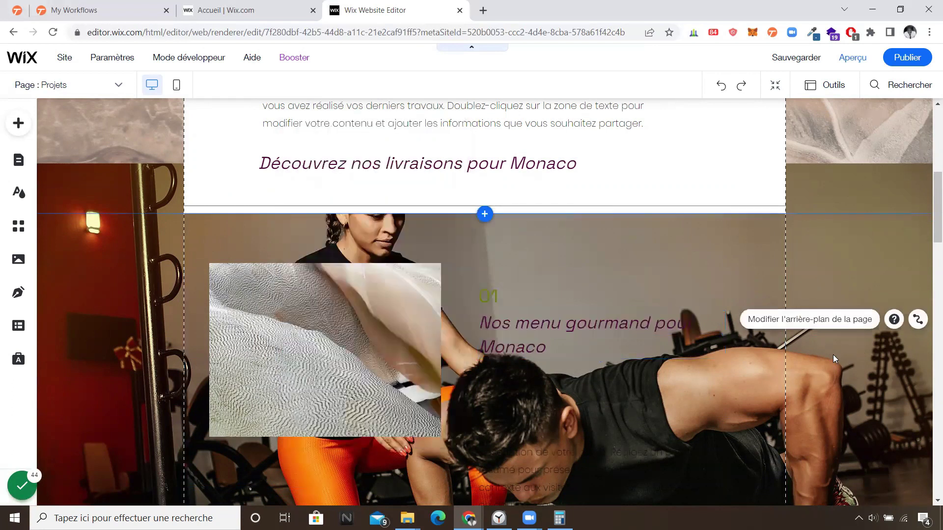
Review the page's heading hierarchy from the "Traiteur Monaco" title down to the project 01 title
scroll(765, 379, up, 1)
scroll(764, 381, up, 1)
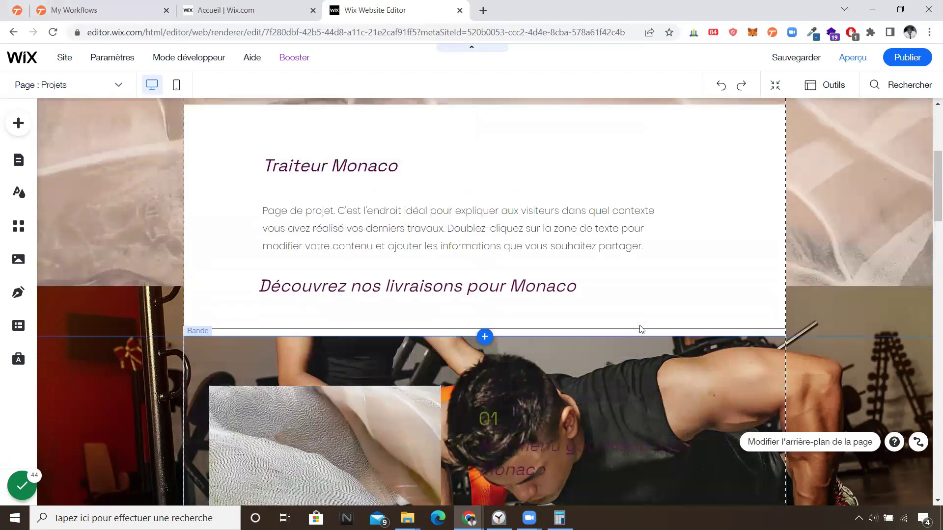
scroll(642, 327, down, 1)
scroll(640, 325, down, 1)
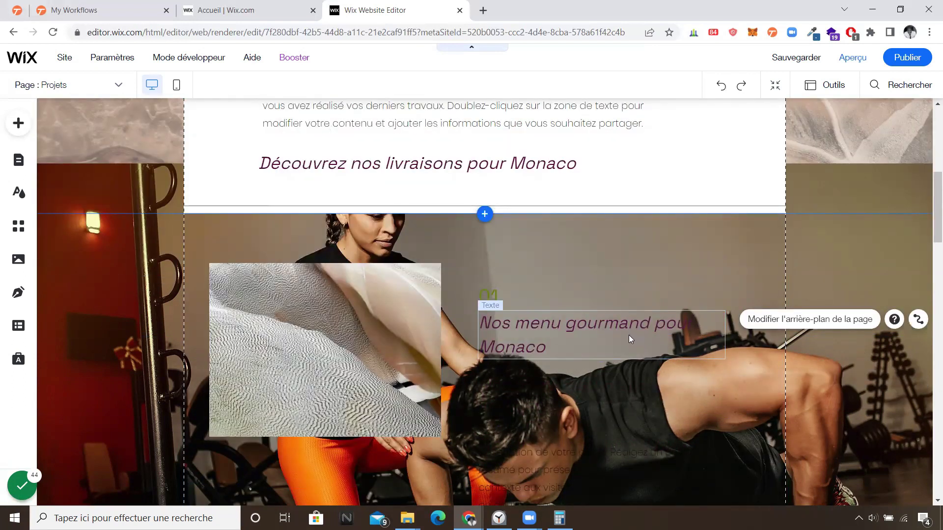
scroll(627, 334, down, 1)
scroll(624, 337, up, 1)
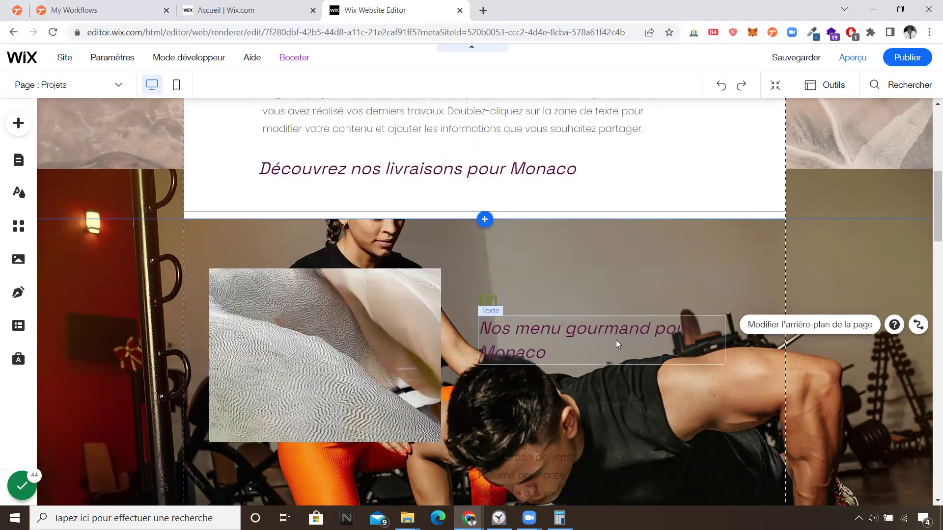
scroll(616, 340, up, 3)
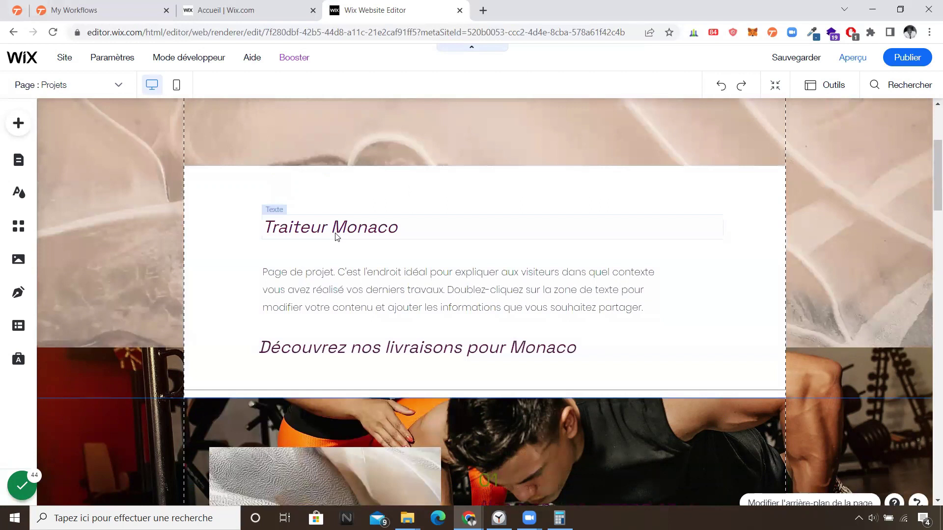